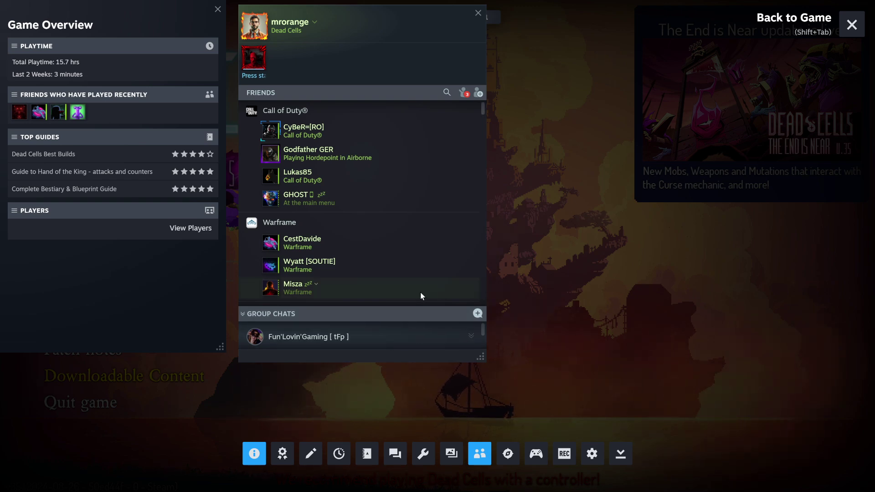
# Open the Achievements panel, then briefly preview the notes window and Dead Cells discussion forums
pyautogui.click(285, 455)
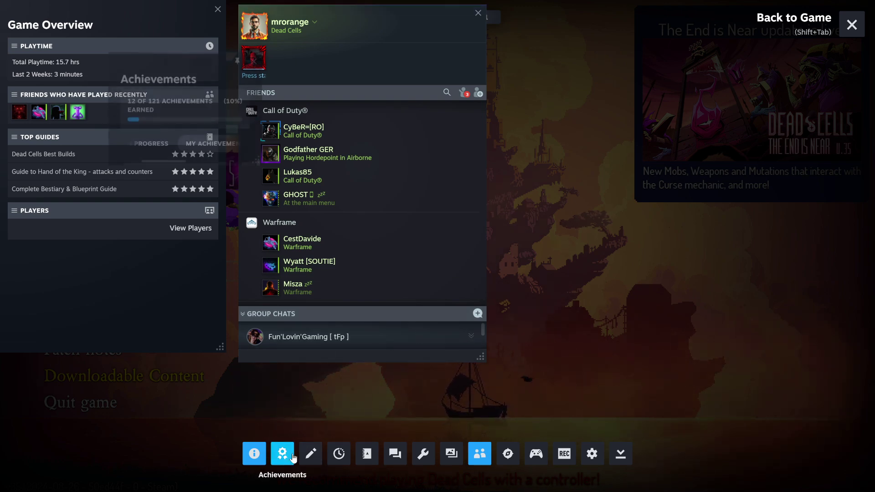
pyautogui.click(310, 454)
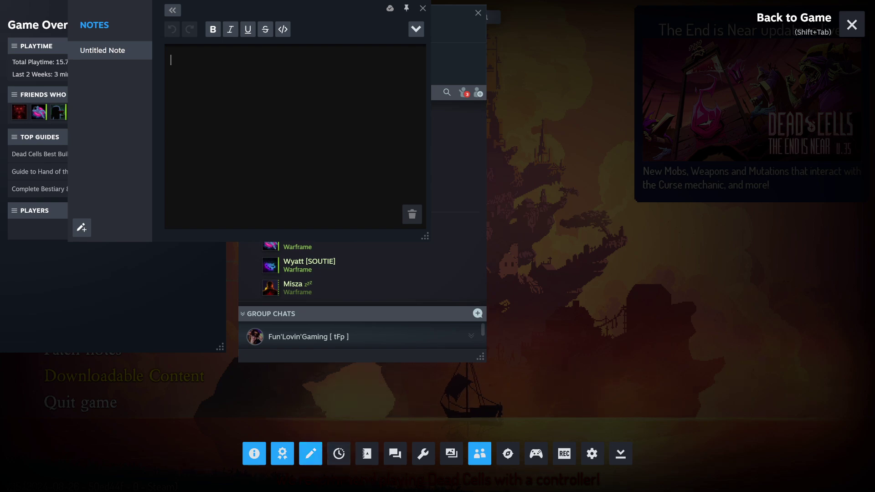
pyautogui.click(424, 9)
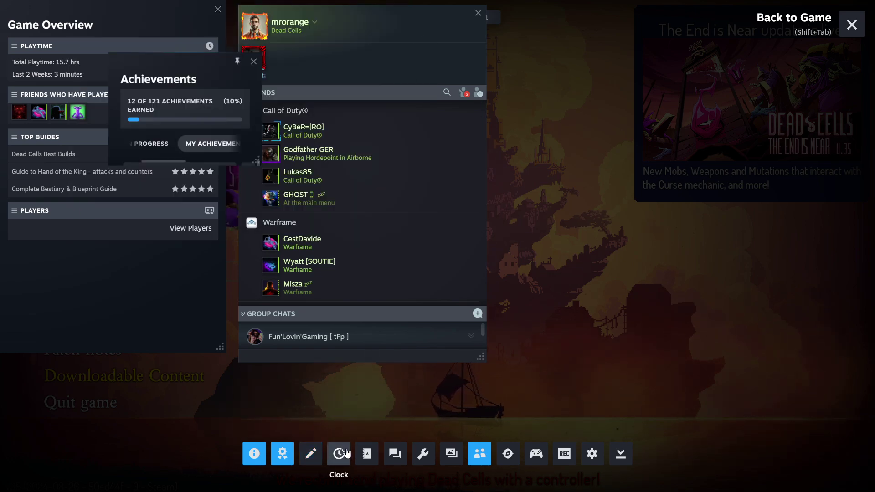
pyautogui.click(393, 455)
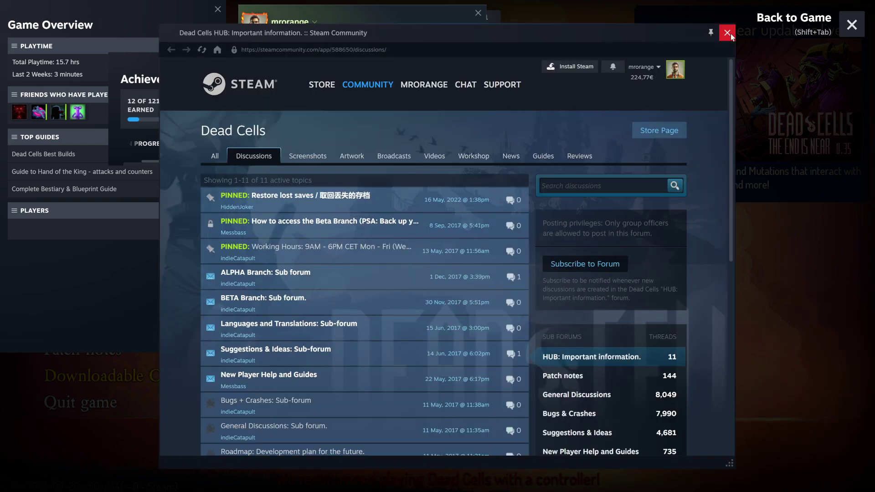
pyautogui.click(729, 34)
# Preview and close the controller settings window, then bring up the overlay's In Game settings
pyautogui.click(536, 457)
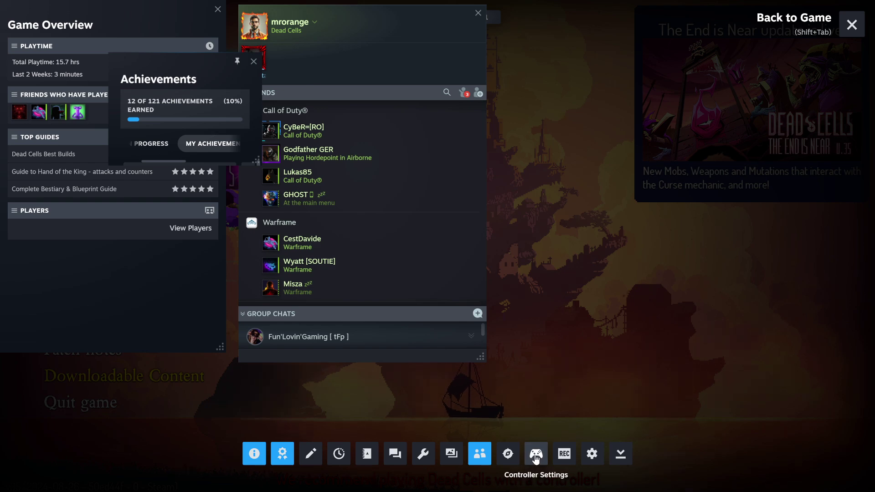
pyautogui.moveTo(403, 46); pyautogui.dragTo(341, 49)
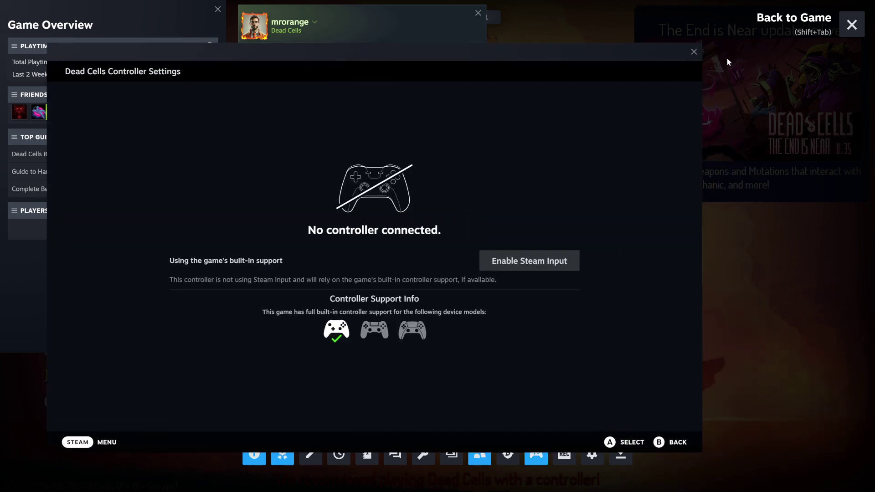
pyautogui.click(694, 52)
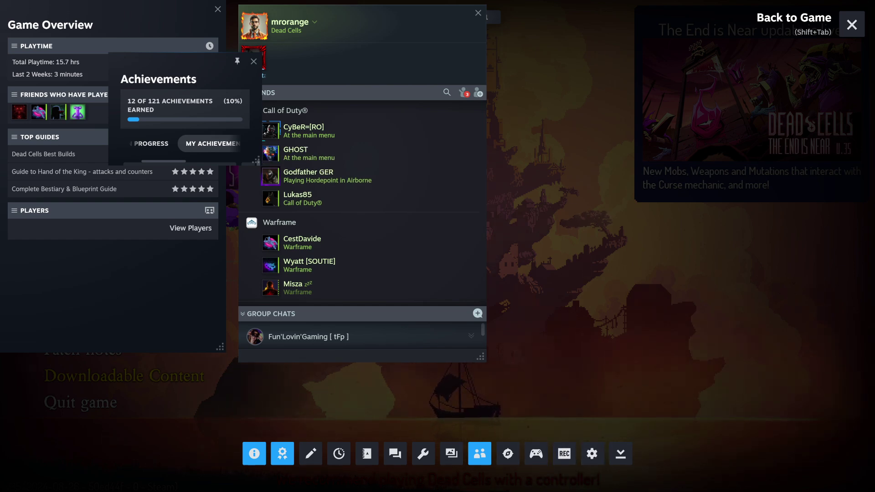
pyautogui.click(593, 453)
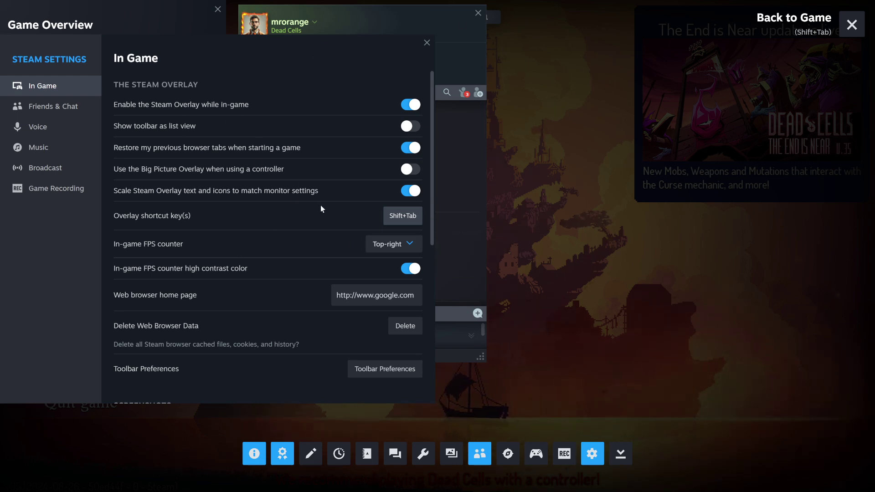
# Drag the Steam Settings window rightward so Game Overview is no longer covered
pyautogui.moveTo(241, 47); pyautogui.dragTo(369, 44)
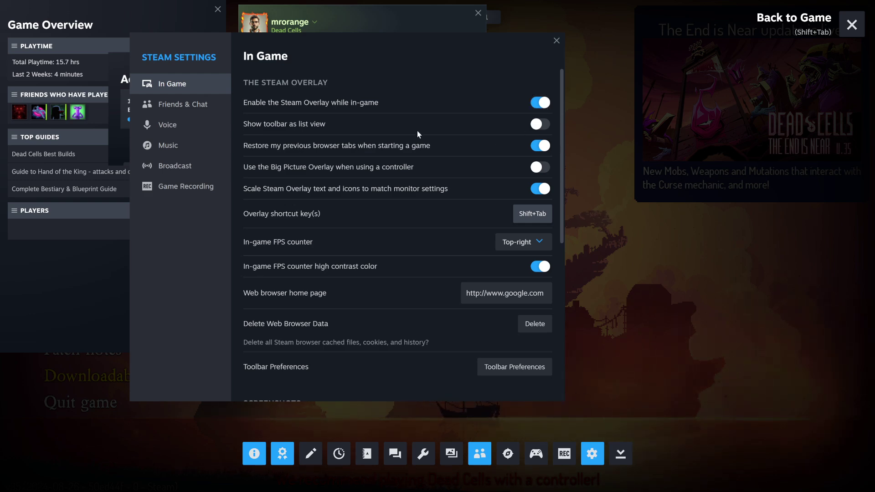
# Switch the toolbar to list view, close Settings and Achievements, and center Game Overview
pyautogui.click(540, 124)
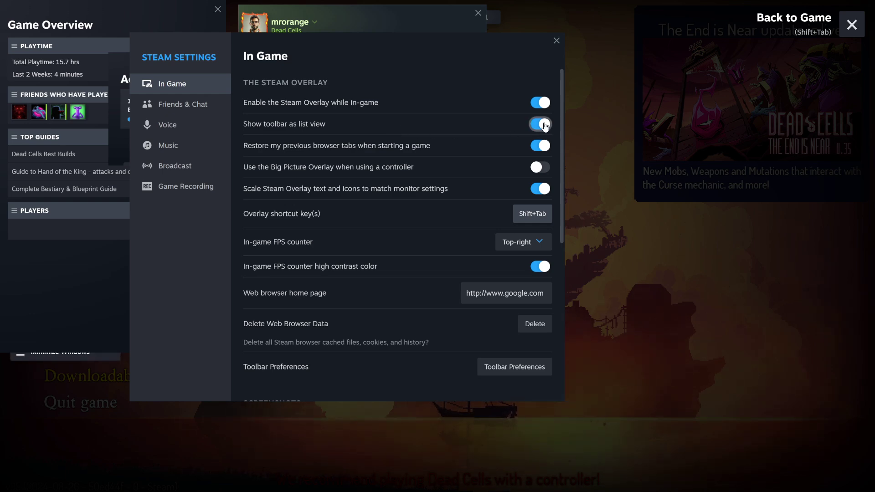
pyautogui.click(557, 41)
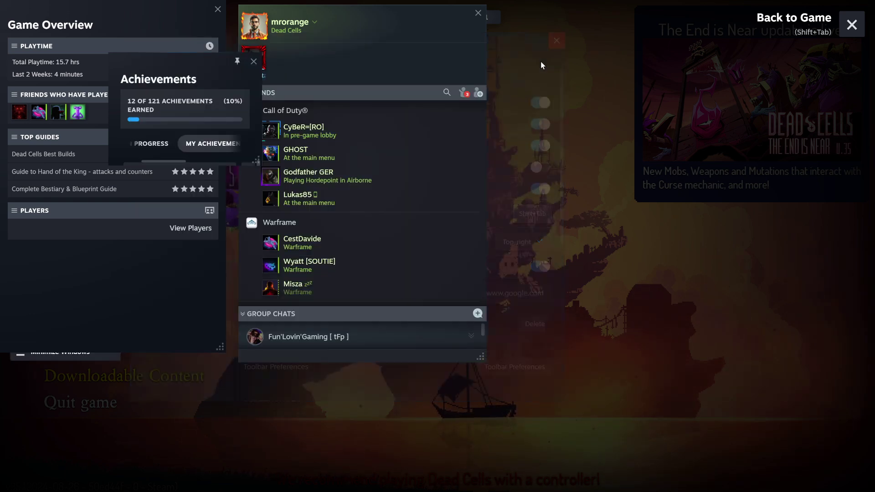
pyautogui.click(253, 61)
pyautogui.moveTo(109, 10); pyautogui.dragTo(406, 46)
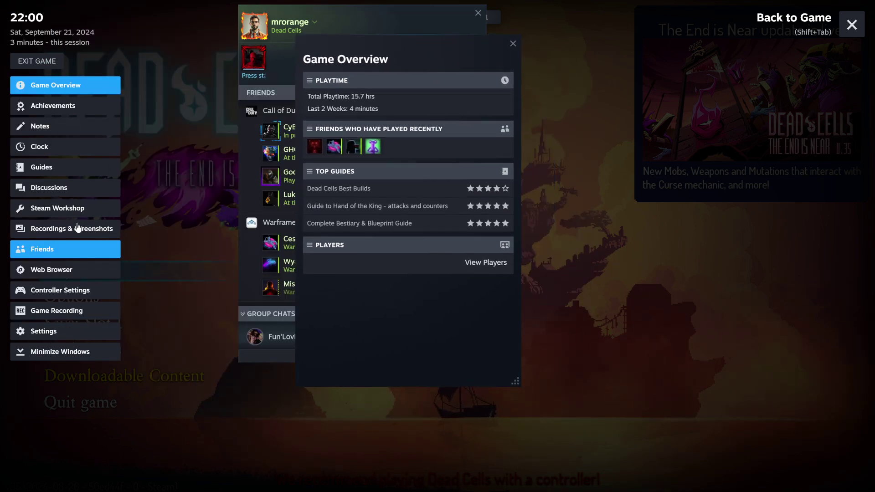
# Reopen overlay settings, toggle Big Picture Overlay on then off, and turn list view off
pyautogui.click(70, 337)
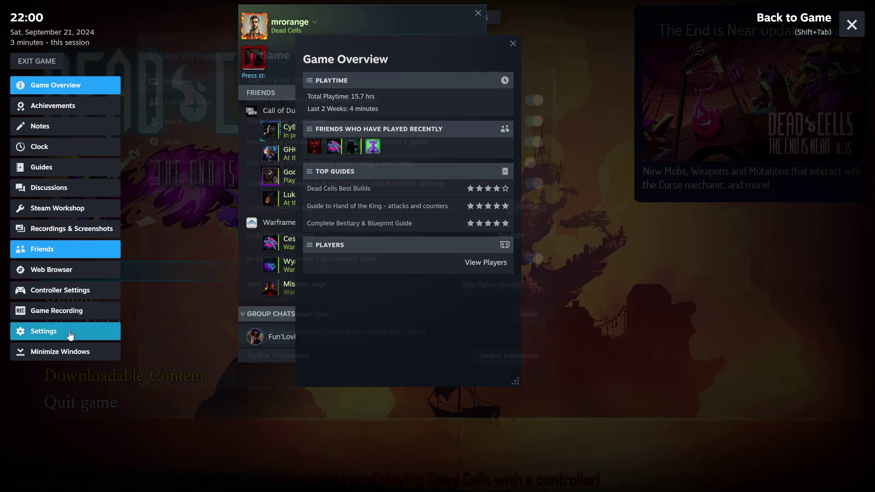
pyautogui.click(544, 170)
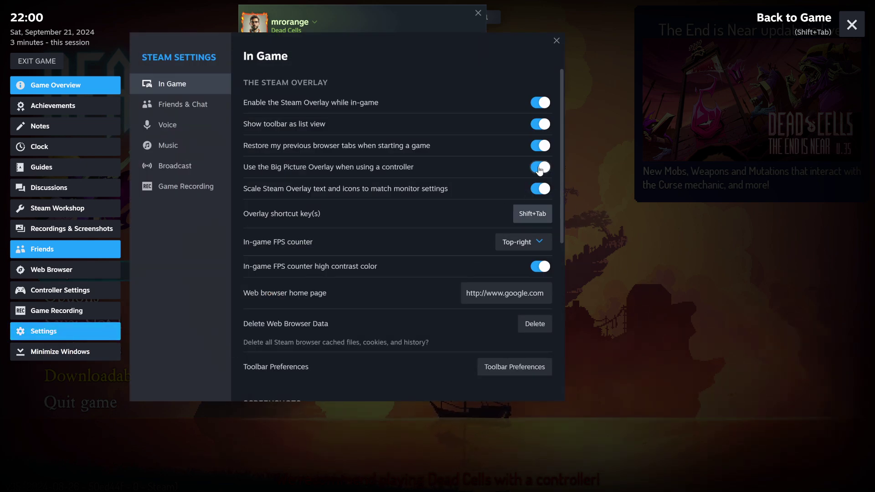
pyautogui.click(540, 168)
pyautogui.click(541, 125)
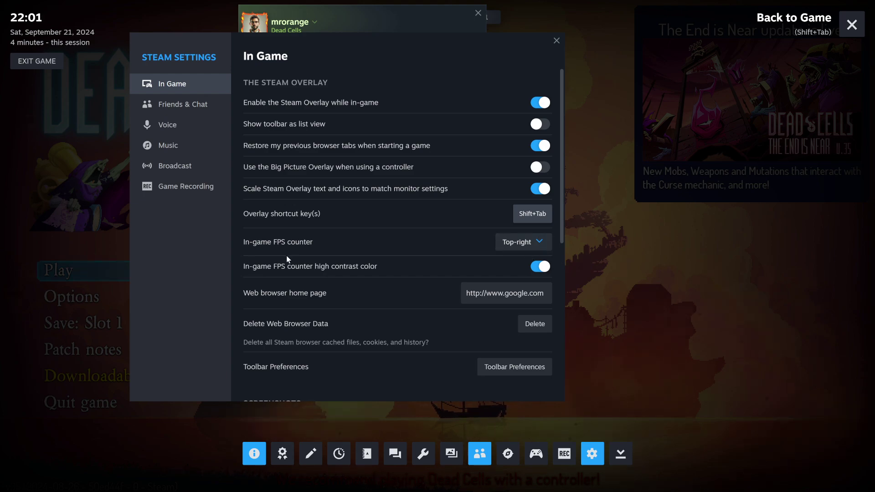
pyautogui.hotkey('shift', 'Tab')
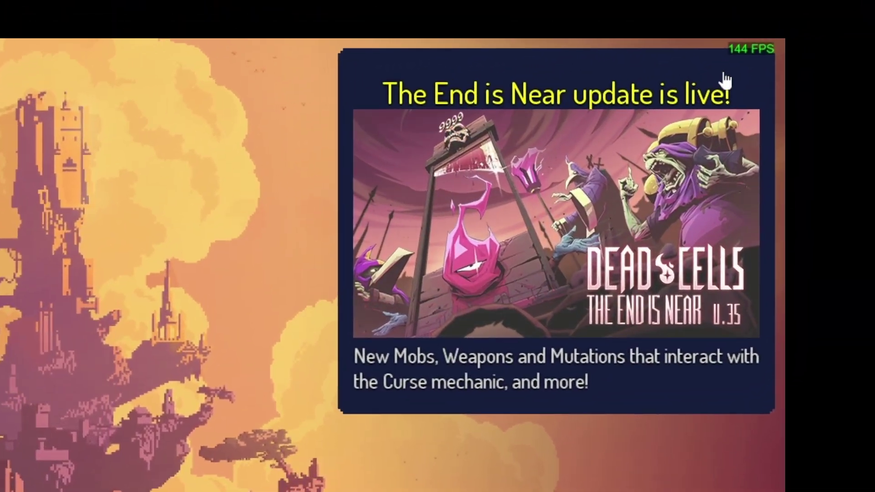
pyautogui.hotkey('shift', 'Tab')
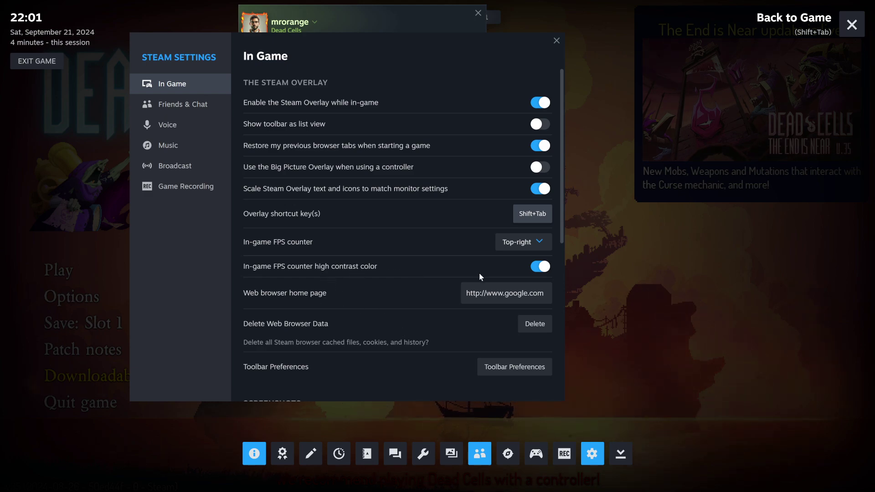
pyautogui.click(534, 270)
pyautogui.hotkey('shift', 'Tab')
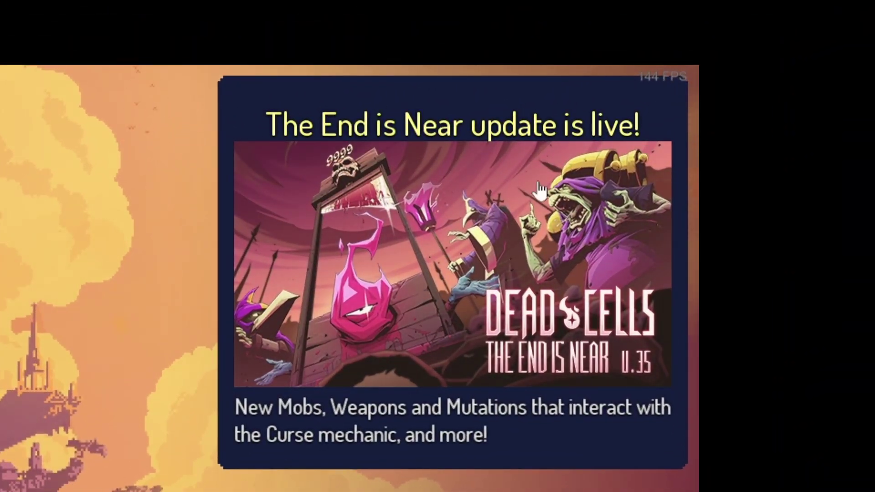
pyautogui.hotkey('shift', 'Tab')
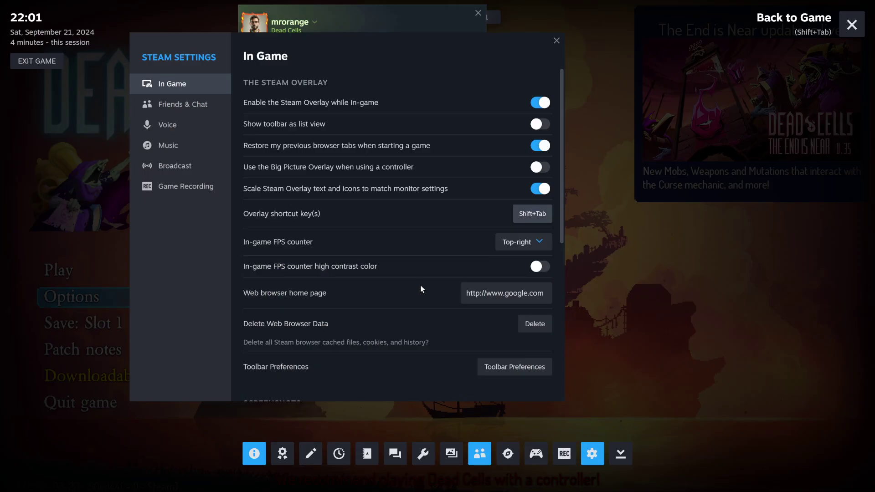
pyautogui.click(538, 268)
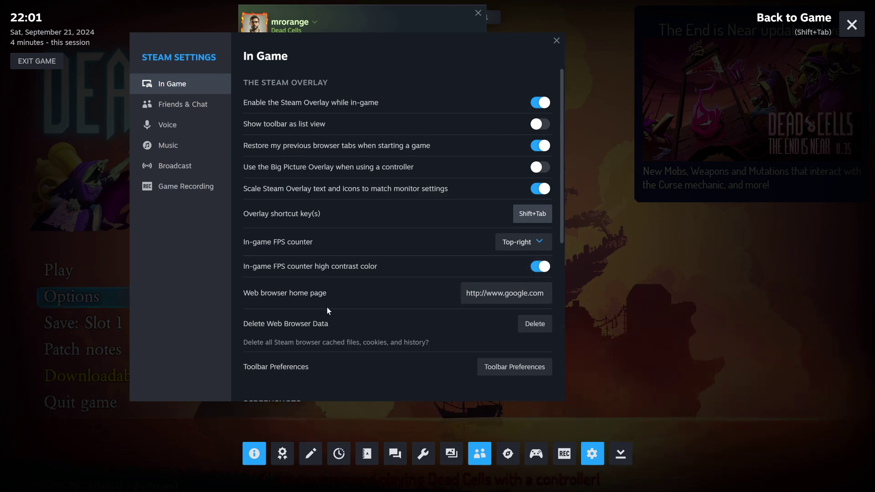
pyautogui.scroll(-3, 470, 361)
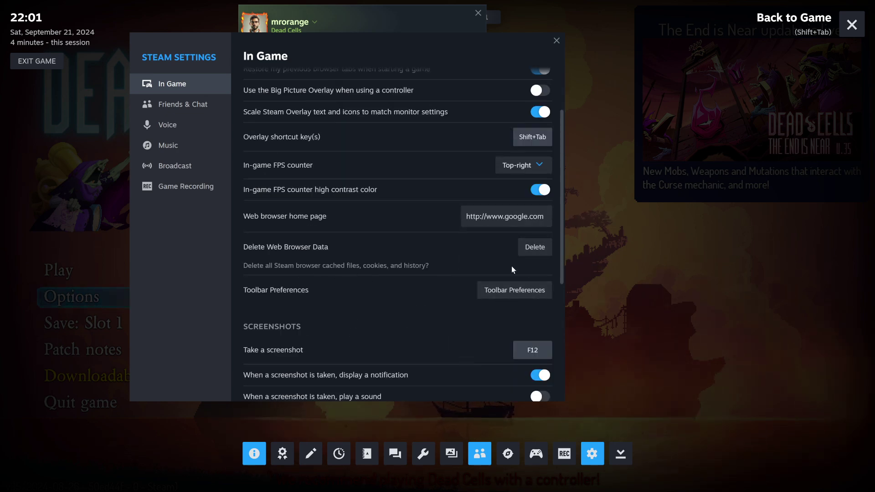
pyautogui.click(517, 292)
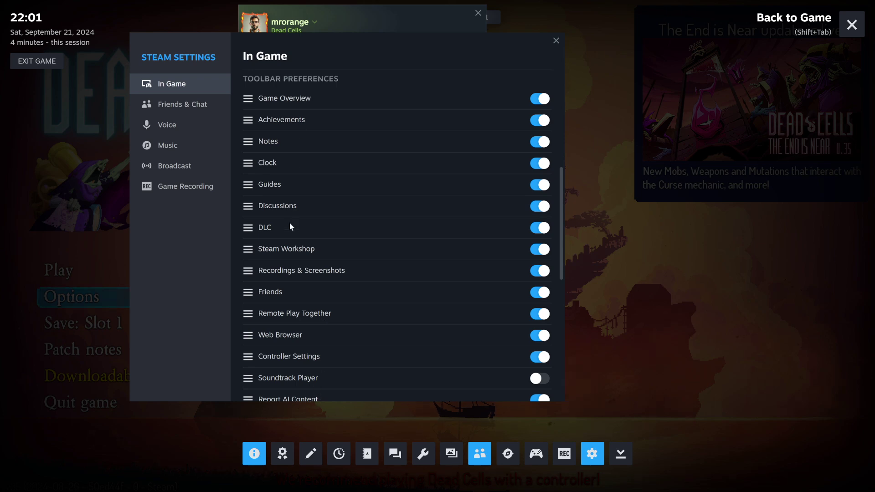
pyautogui.scroll(-3, 315, 346)
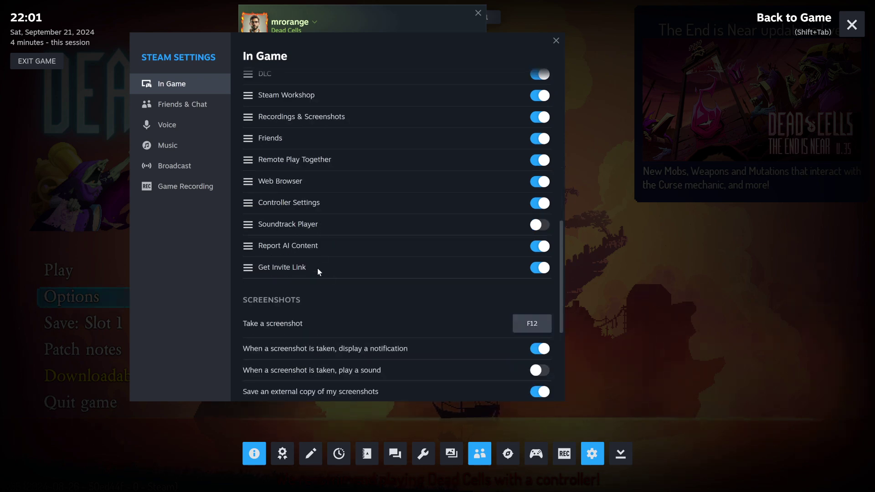
pyautogui.scroll(-2, 318, 306)
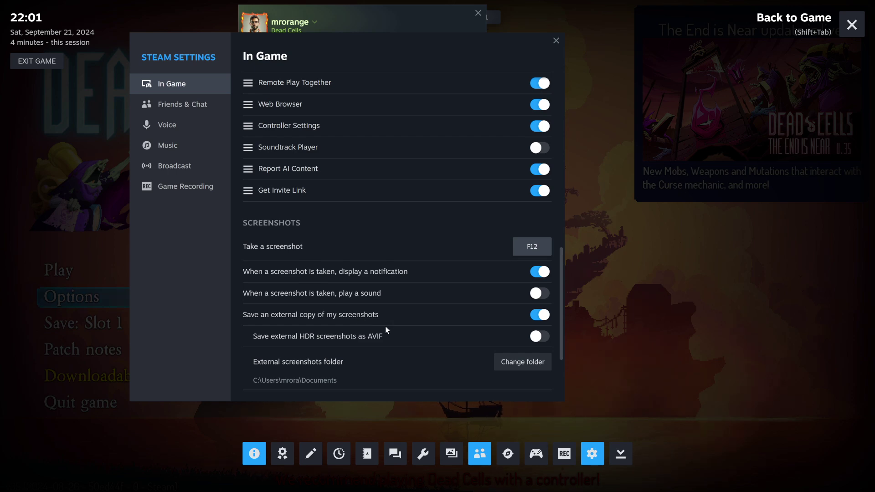
pyautogui.scroll(-3, 393, 321)
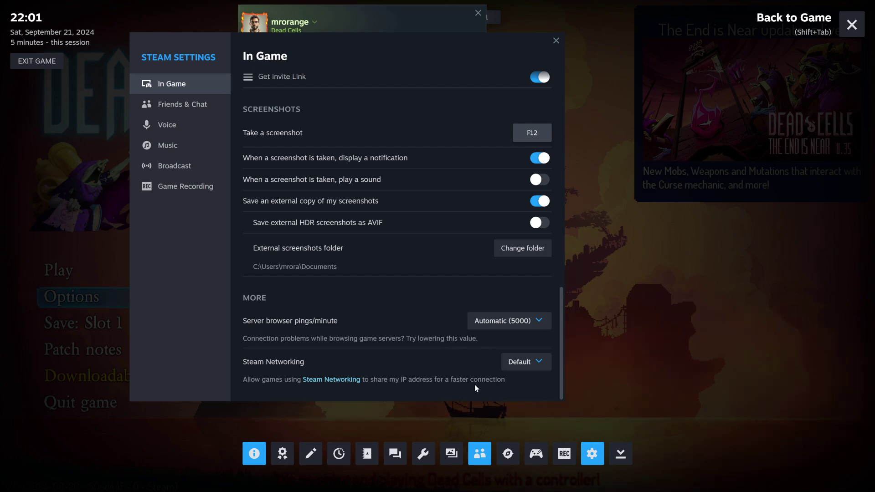
pyautogui.scroll(3, 469, 363)
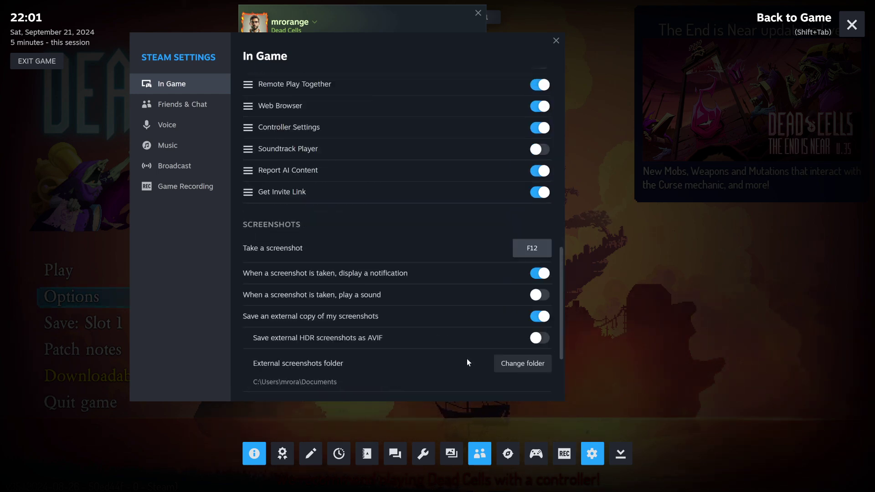
pyautogui.scroll(10, 468, 363)
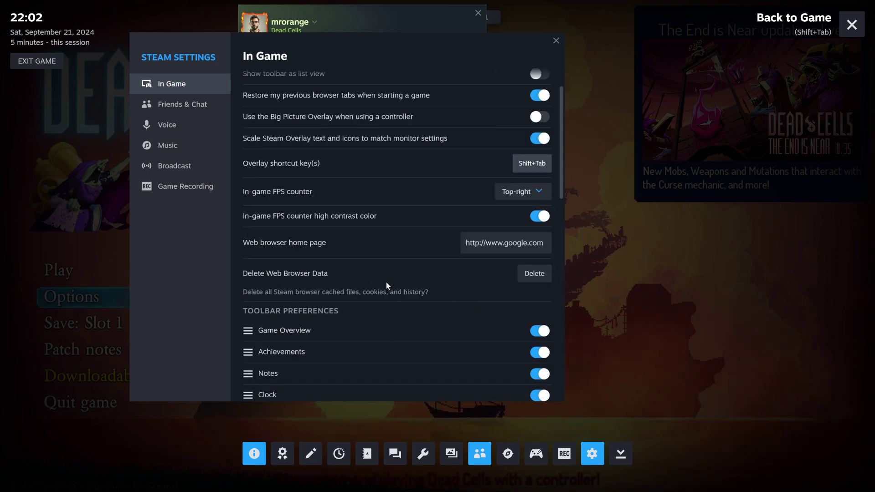
pyautogui.scroll(-12, 488, 296)
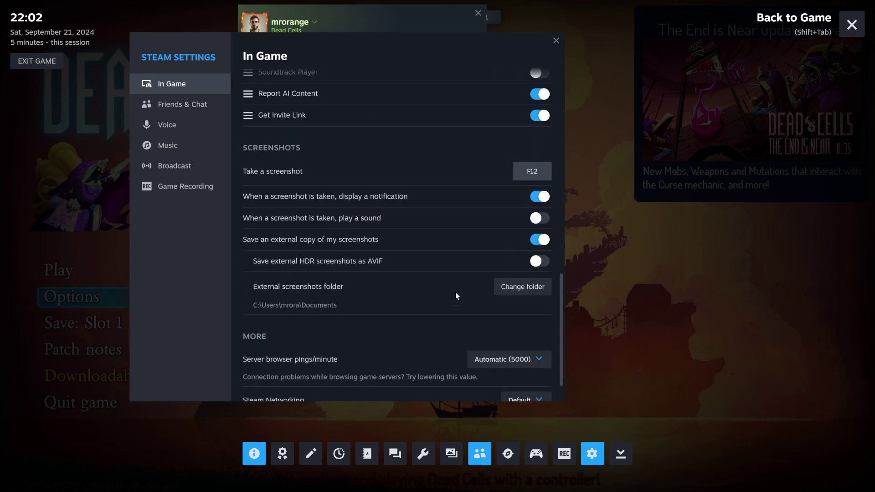
pyautogui.scroll(4, 456, 294)
pyautogui.scroll(-5, 456, 295)
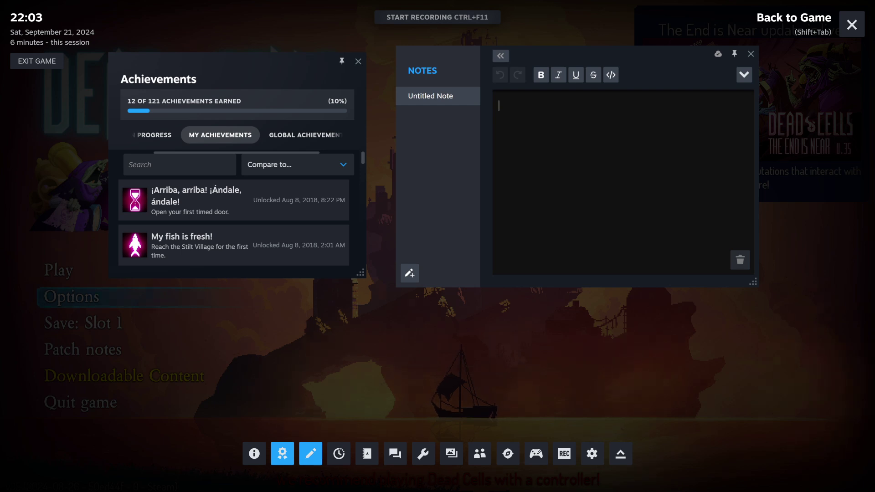
# Type five test lines (dfsdfsdf, sdfsdf, sdfsdf, sdf, sdfsdf) into the Untitled Note
pyautogui.write('dfsdfsdf')
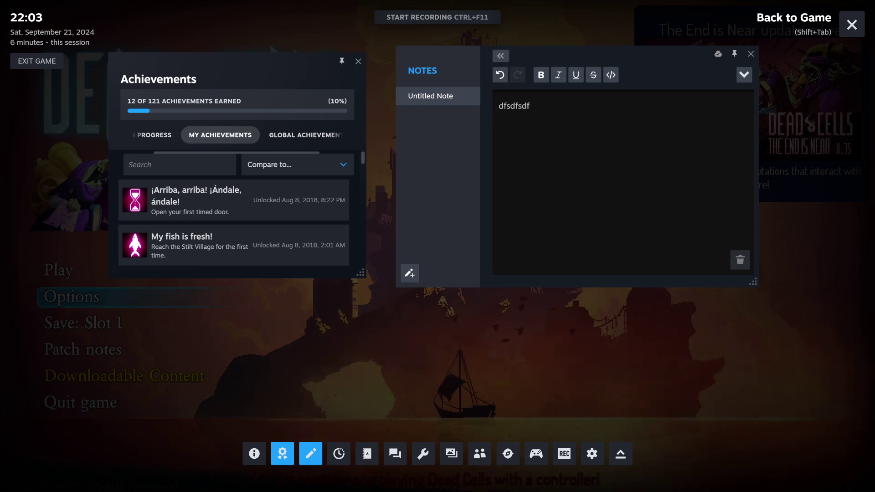
pyautogui.press('Return')
pyautogui.write('sdfsdf')
pyautogui.press('Return')
pyautogui.write('sdfsdf')
pyautogui.press('Return')
pyautogui.write('sdf')
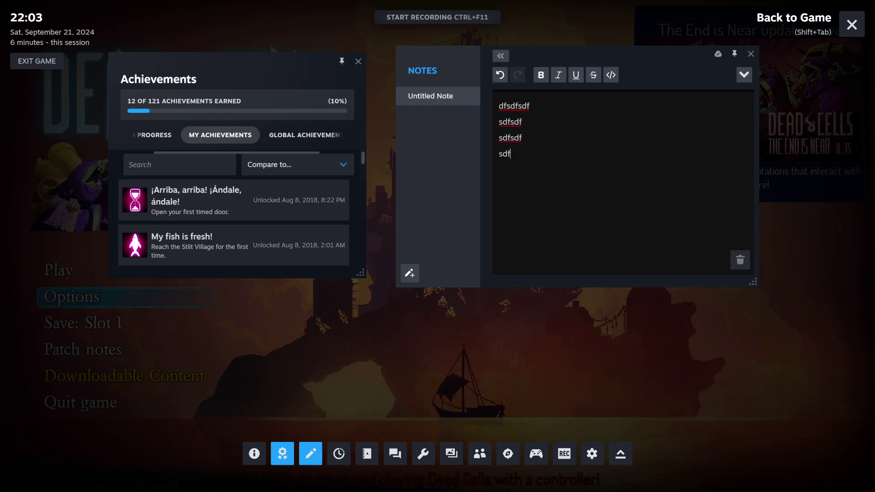
pyautogui.press('Return')
pyautogui.press('Return')
pyautogui.write('sdfsdf')
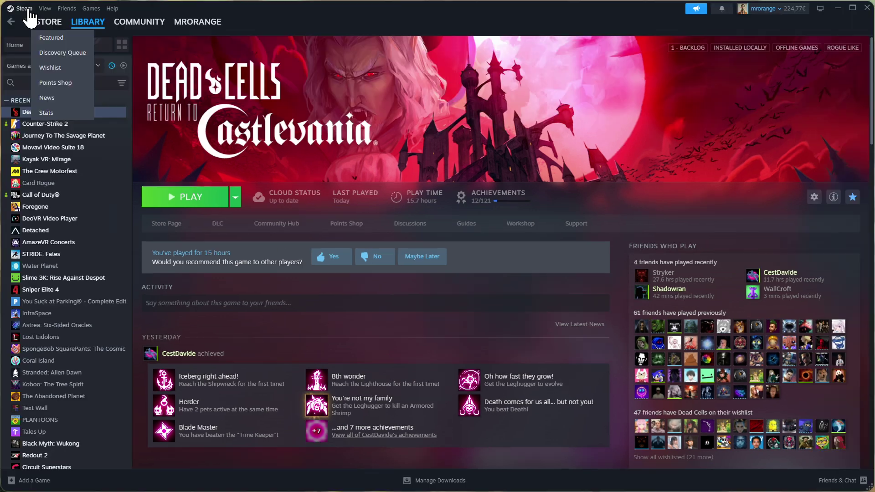
# Open the desktop client's Steam > Settings on the In Game page
pyautogui.click(28, 9)
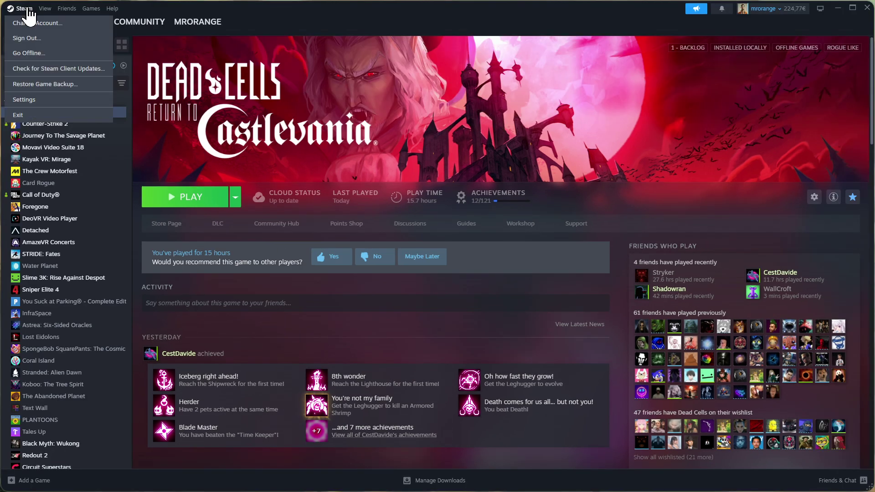
pyautogui.click(24, 100)
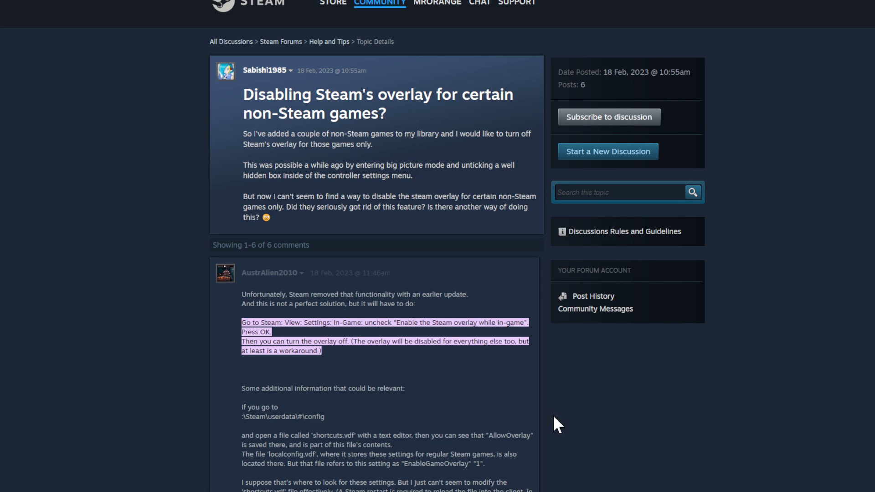
pyautogui.scroll(-2, 553, 415)
pyautogui.scroll(2, 453, 283)
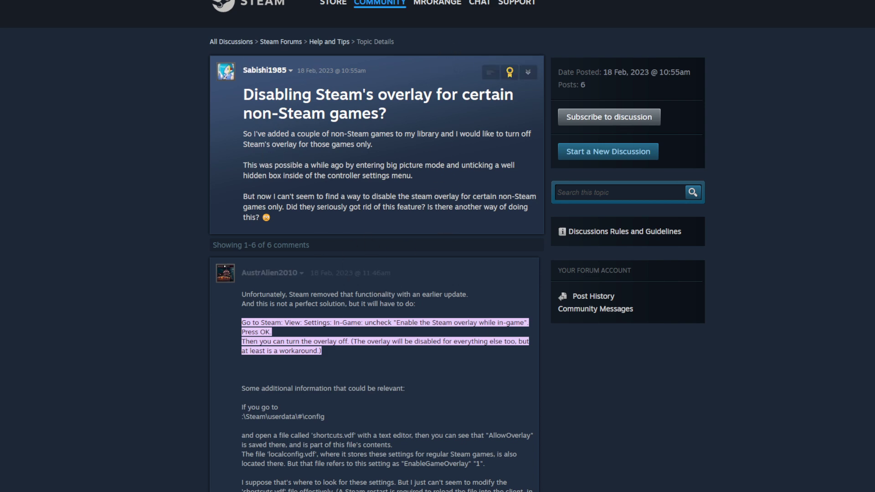
pyautogui.scroll(-3, 346, 247)
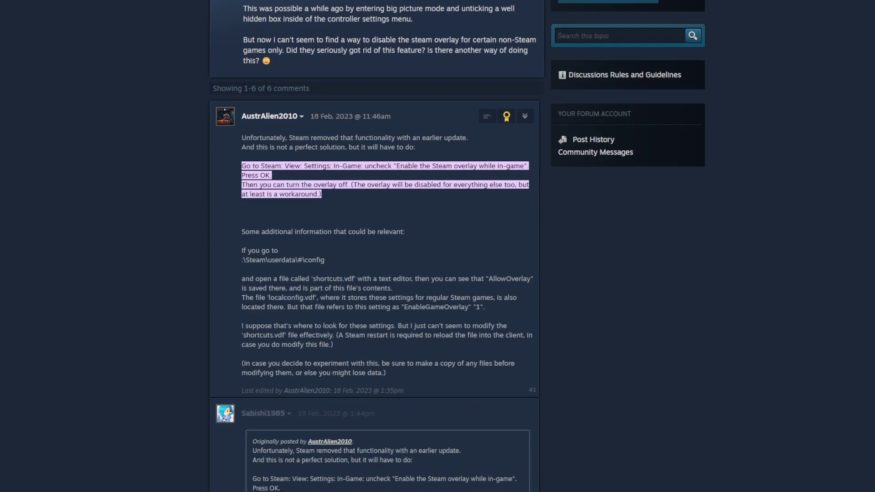
pyautogui.scroll(2, 347, 246)
pyautogui.scroll(-3, 308, 283)
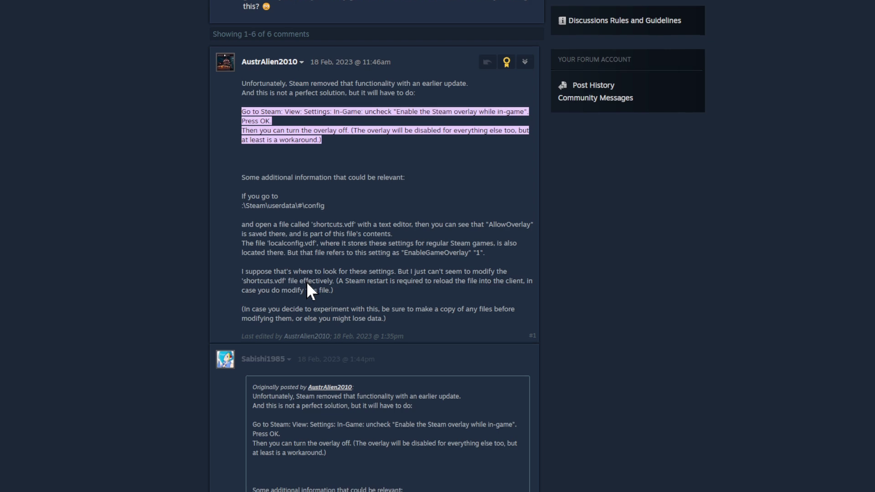
pyautogui.scroll(-3, 307, 280)
pyautogui.scroll(2, 307, 288)
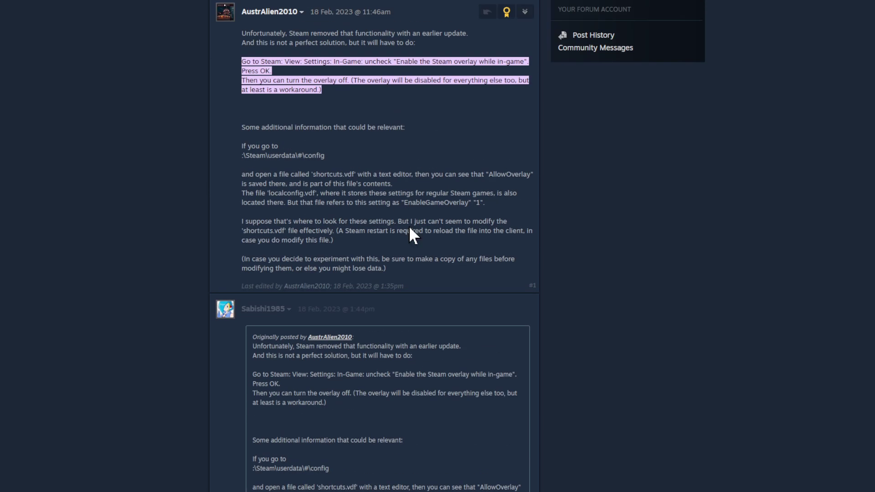
pyautogui.scroll(2, 415, 238)
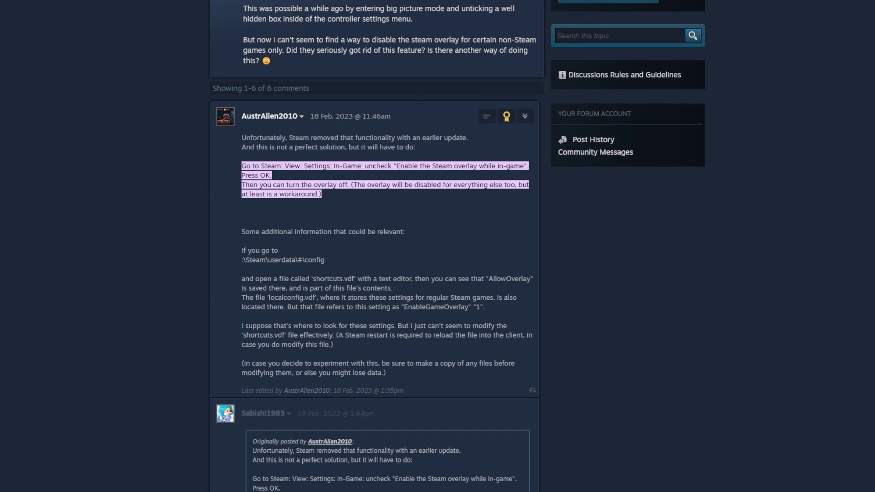
pyautogui.scroll(-4, 299, 244)
pyautogui.scroll(1, 298, 244)
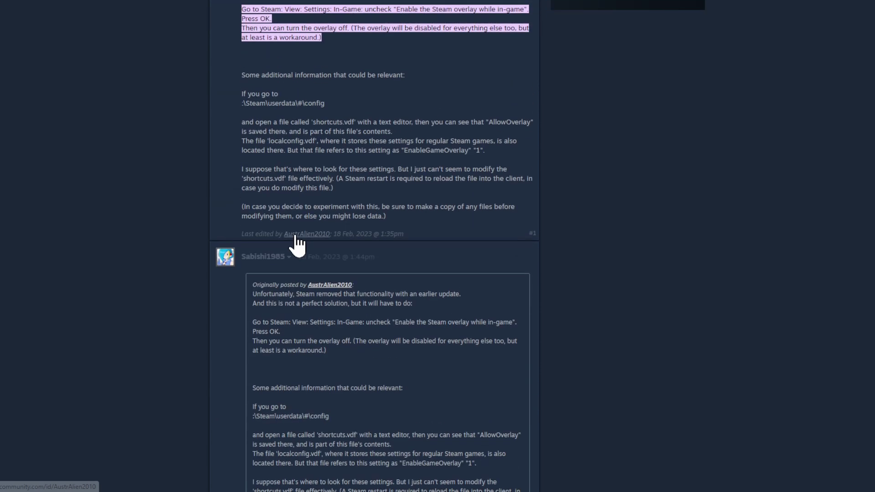
pyautogui.scroll(-1, 297, 244)
pyautogui.scroll(2, 294, 245)
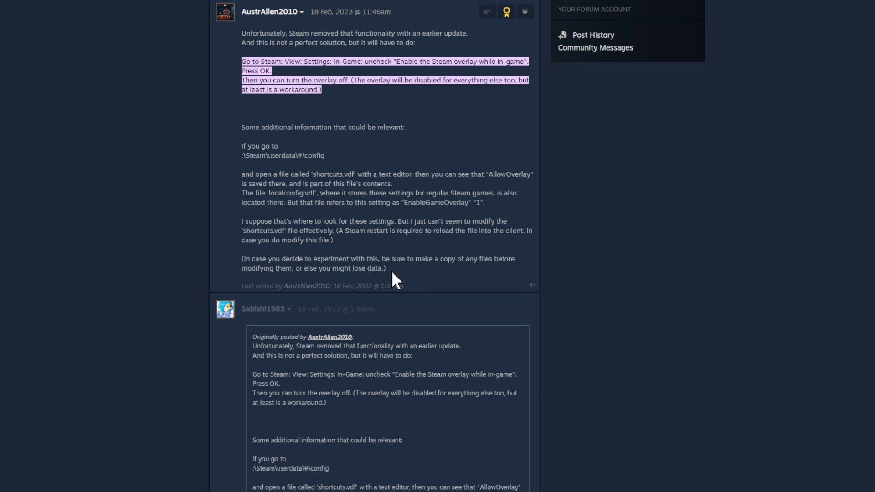
pyautogui.moveTo(392, 273); pyautogui.dragTo(229, 130)
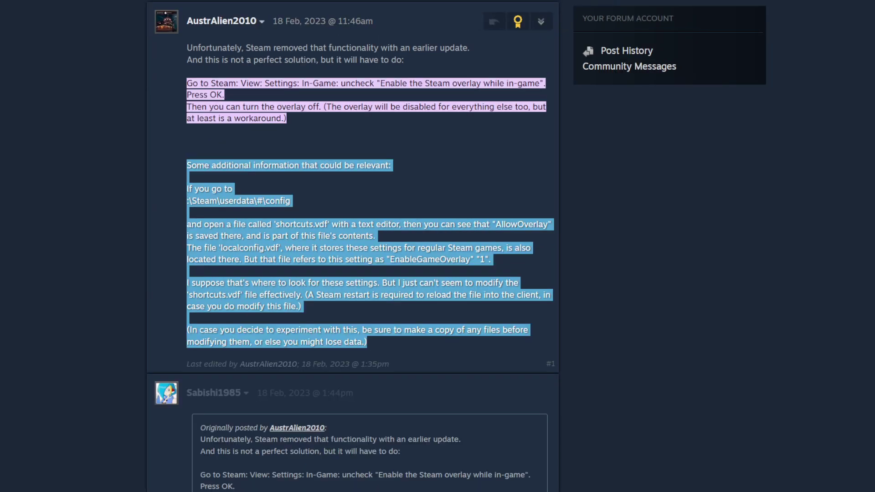
# Scroll down through the thread's replies and then back up a little
pyautogui.scroll(-1, 367, 298)
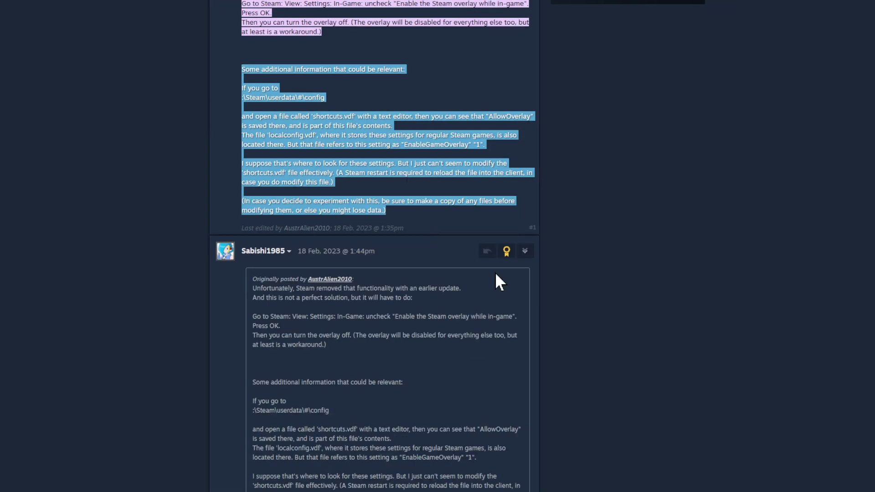
pyautogui.scroll(-12, 495, 272)
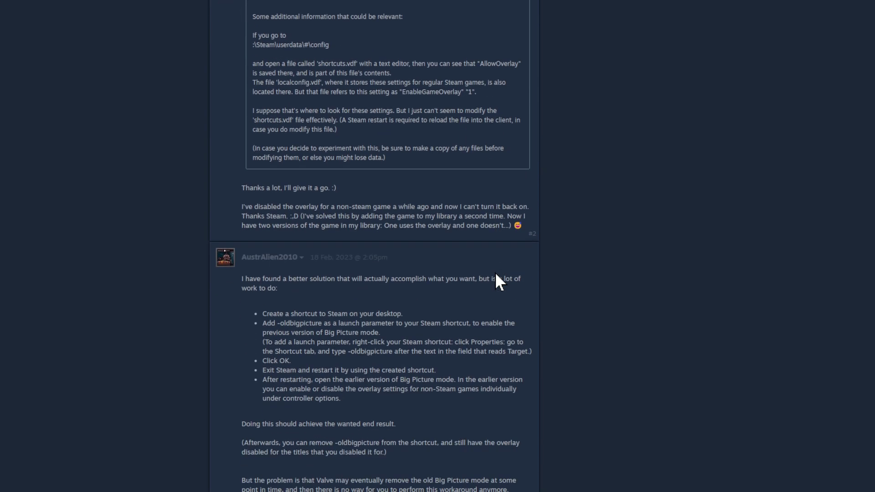
pyautogui.scroll(-9, 495, 272)
pyautogui.scroll(20, 495, 273)
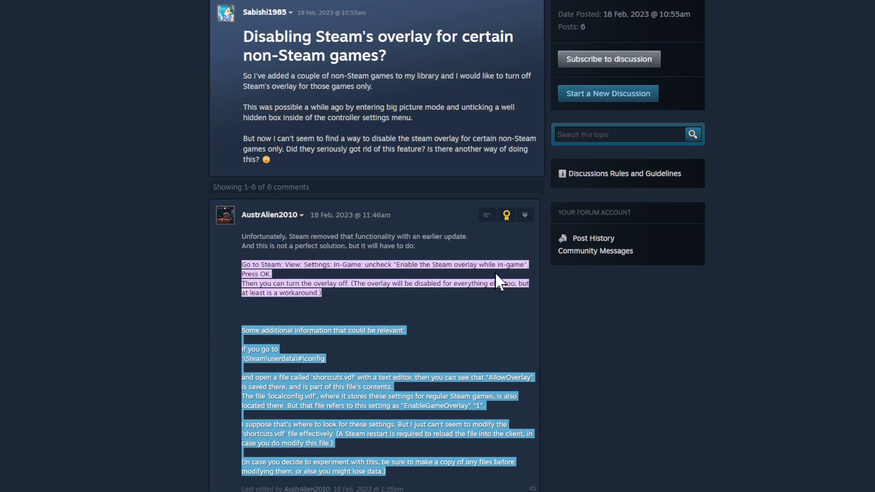